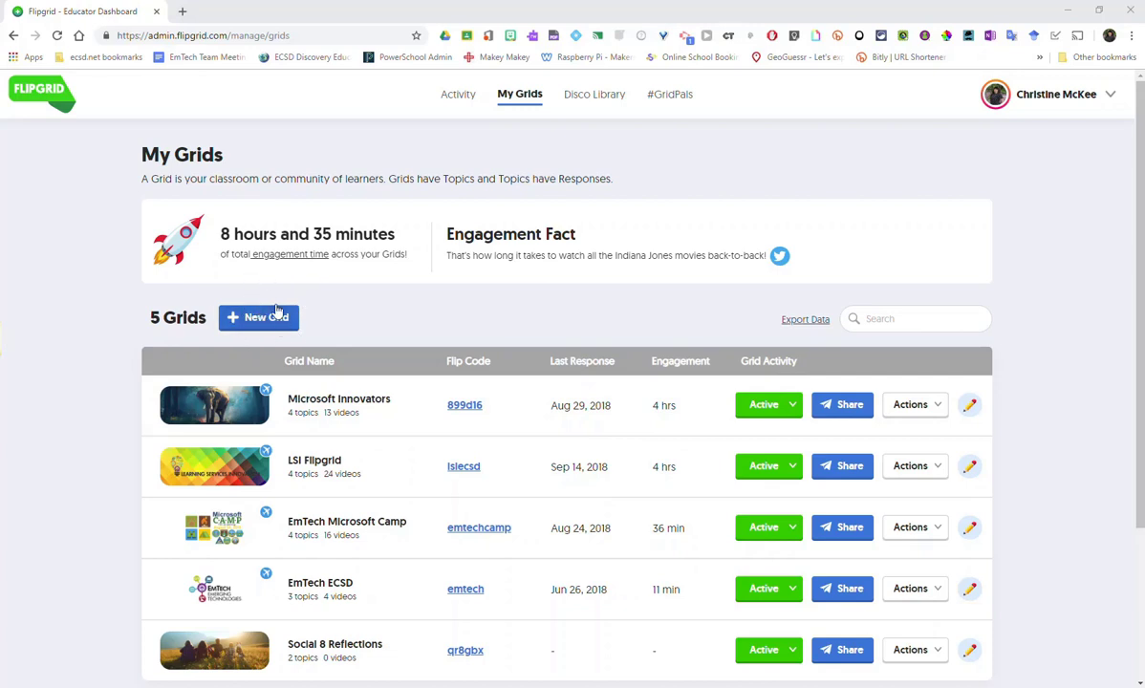
- Start a new grid and set its community type to School Email Domain
click(271, 323)
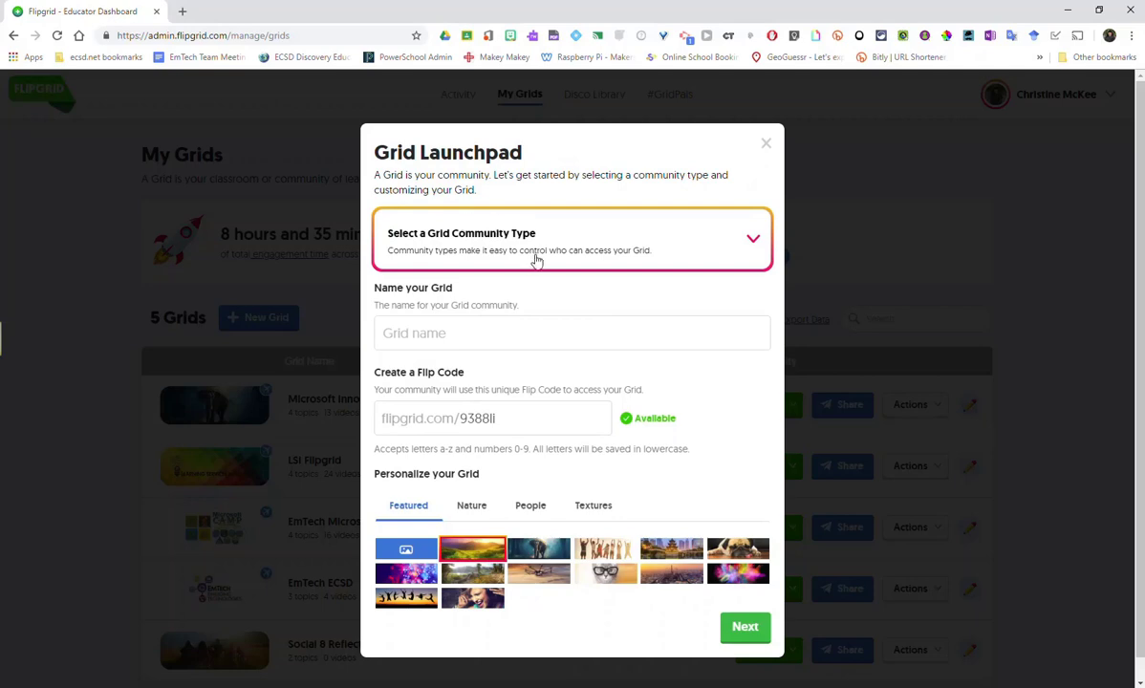
click(675, 247)
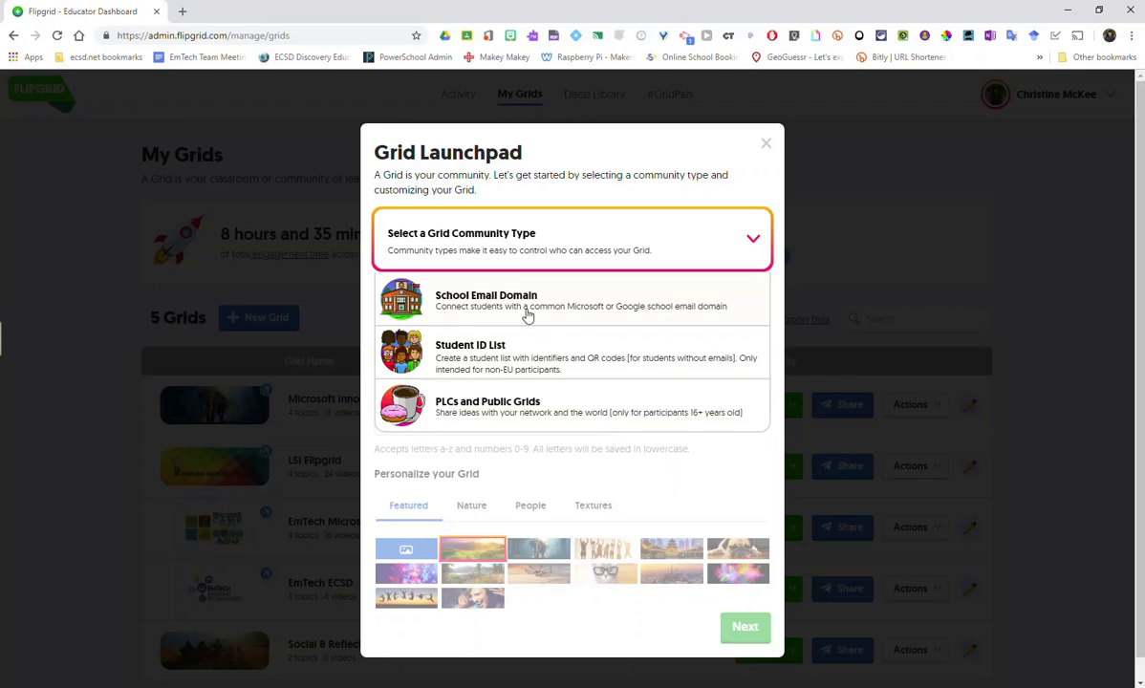
click(498, 240)
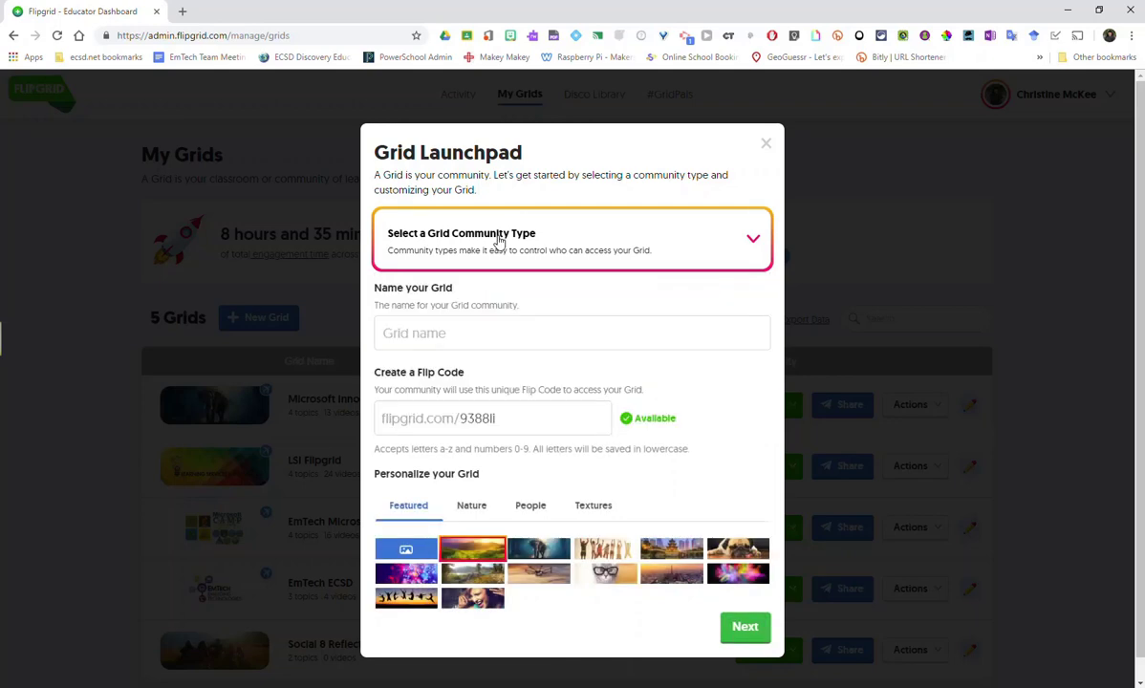
click(498, 241)
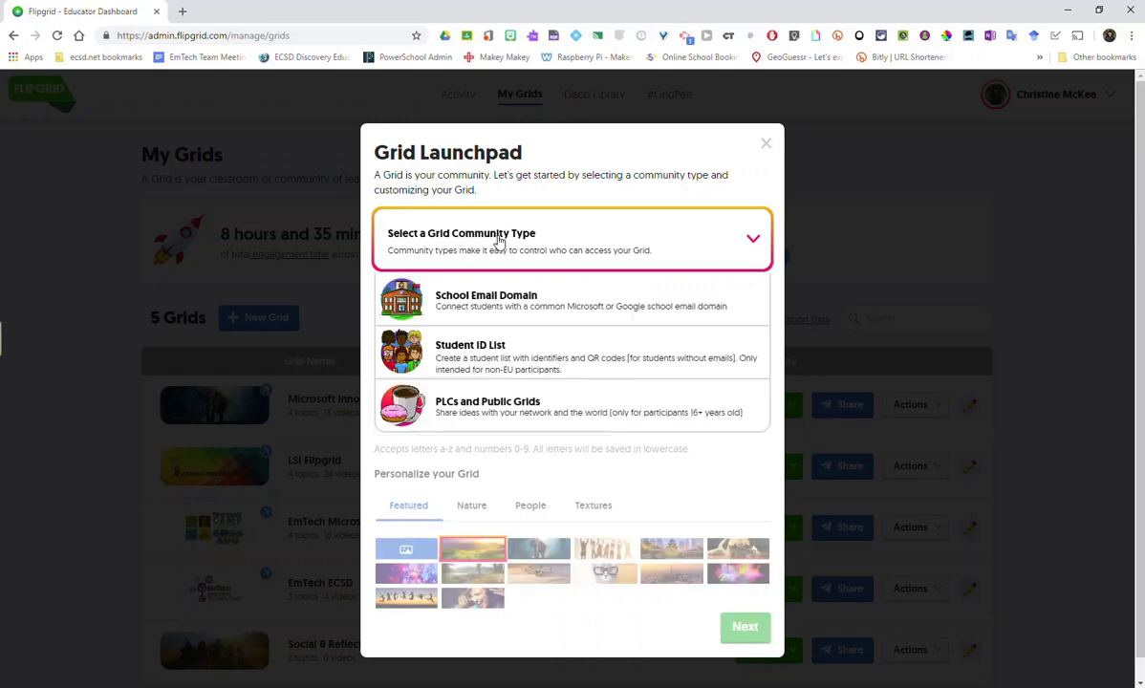
click(497, 302)
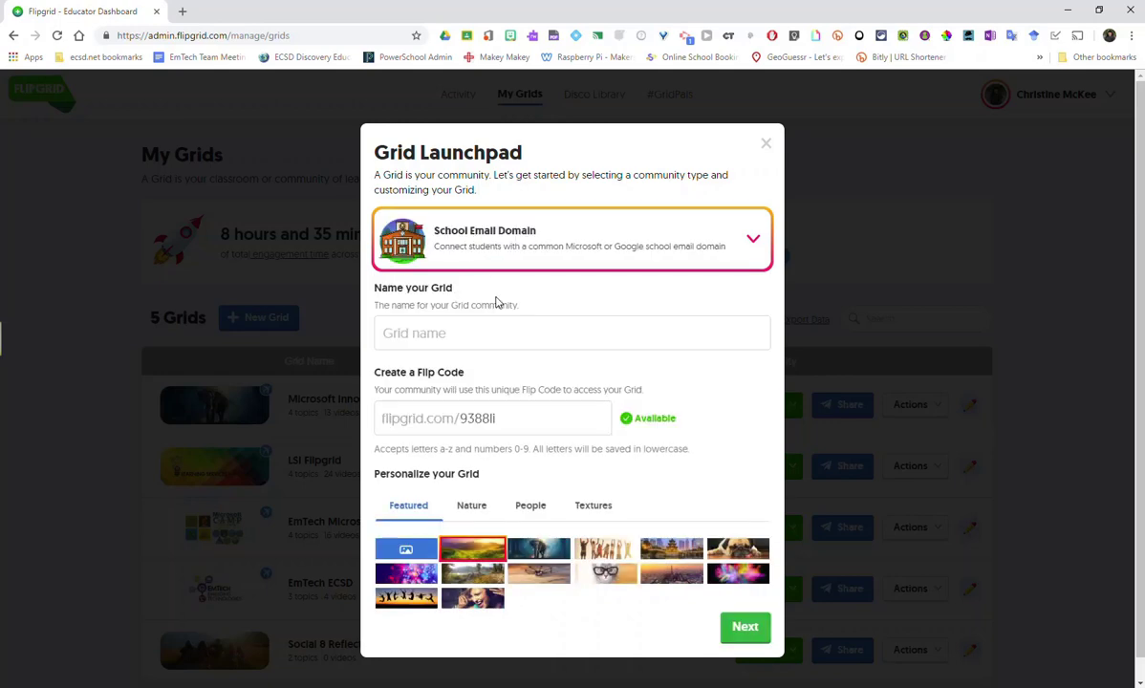
click(491, 333)
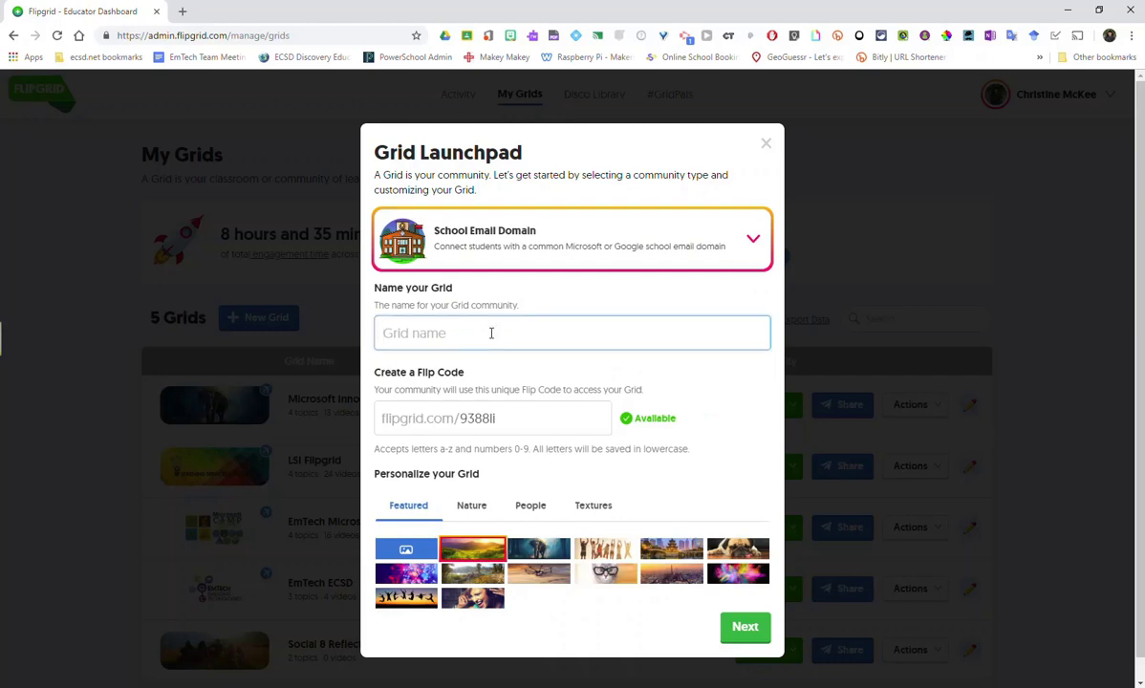
text(Demo Grid)
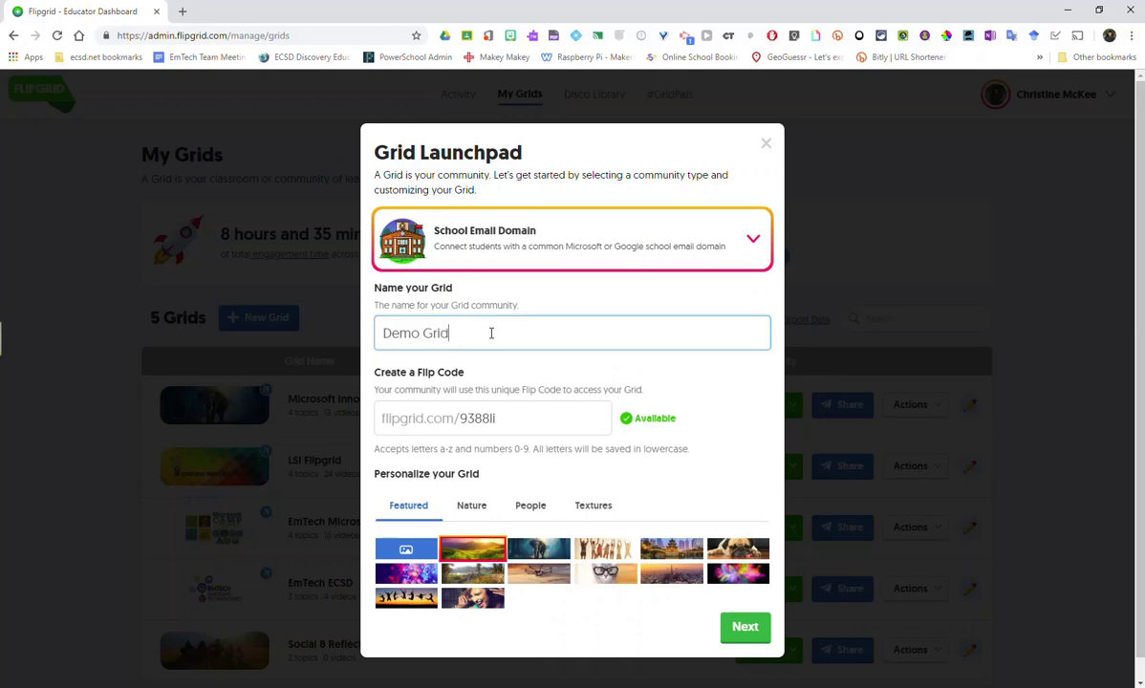
click(501, 418)
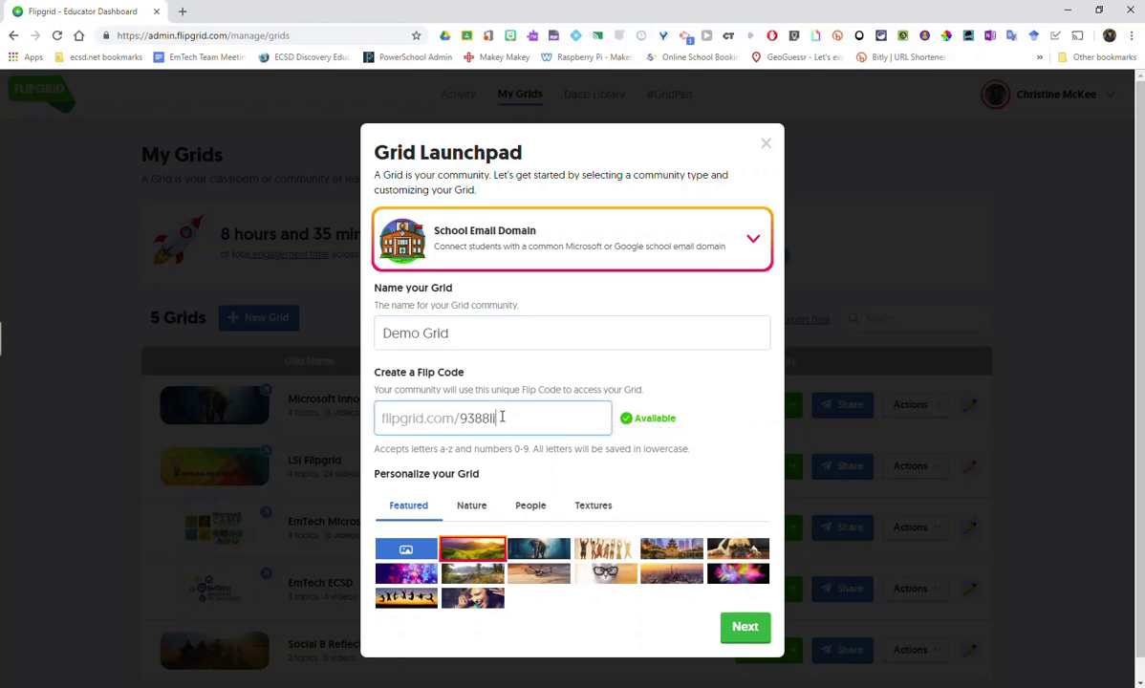
key(BackSpace)
key(BackSpace)
key(BackSpace)
key(BackSpace)
key(BackSpace)
key(BackSpace)
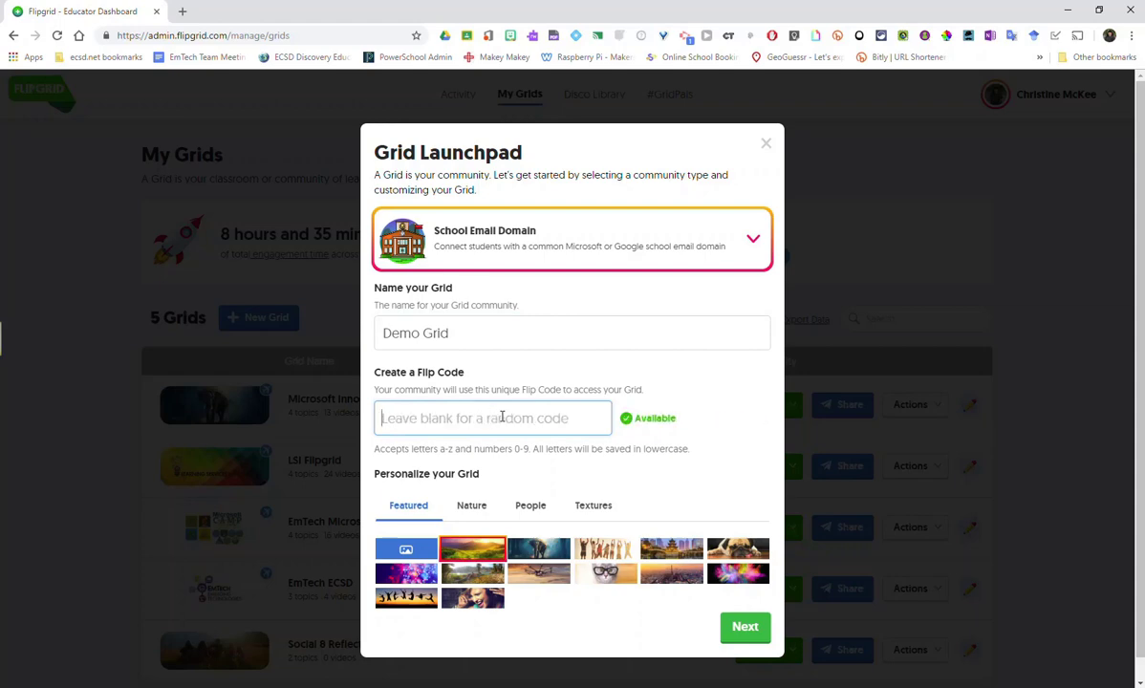
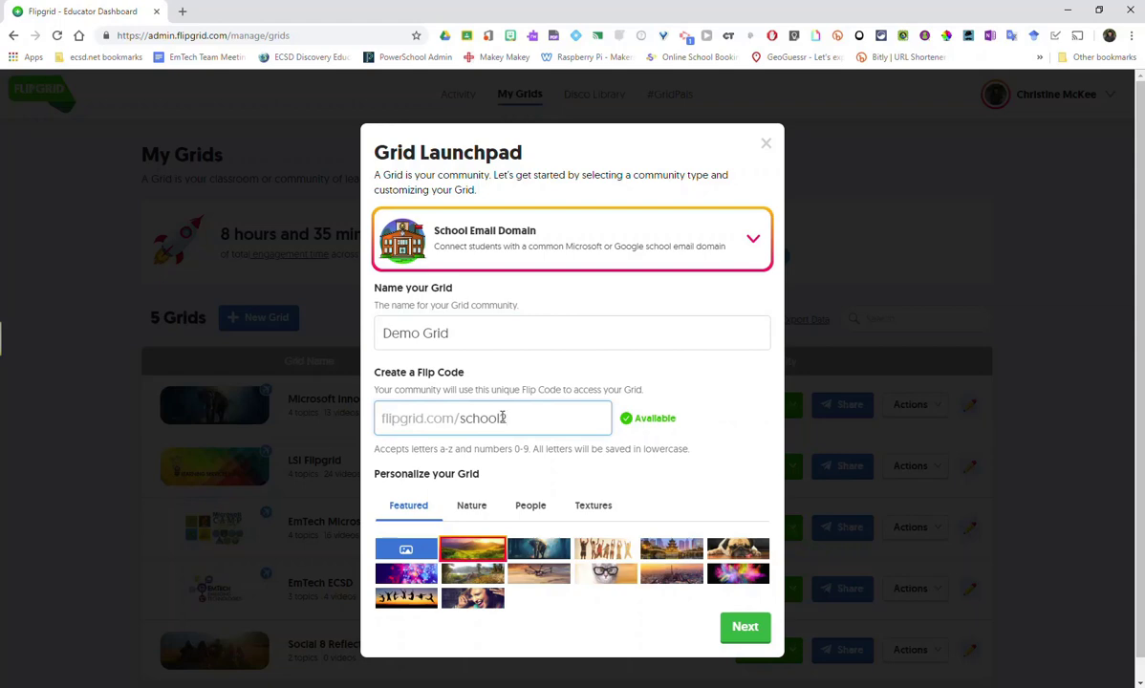
scroll(512, 489, down, 1)
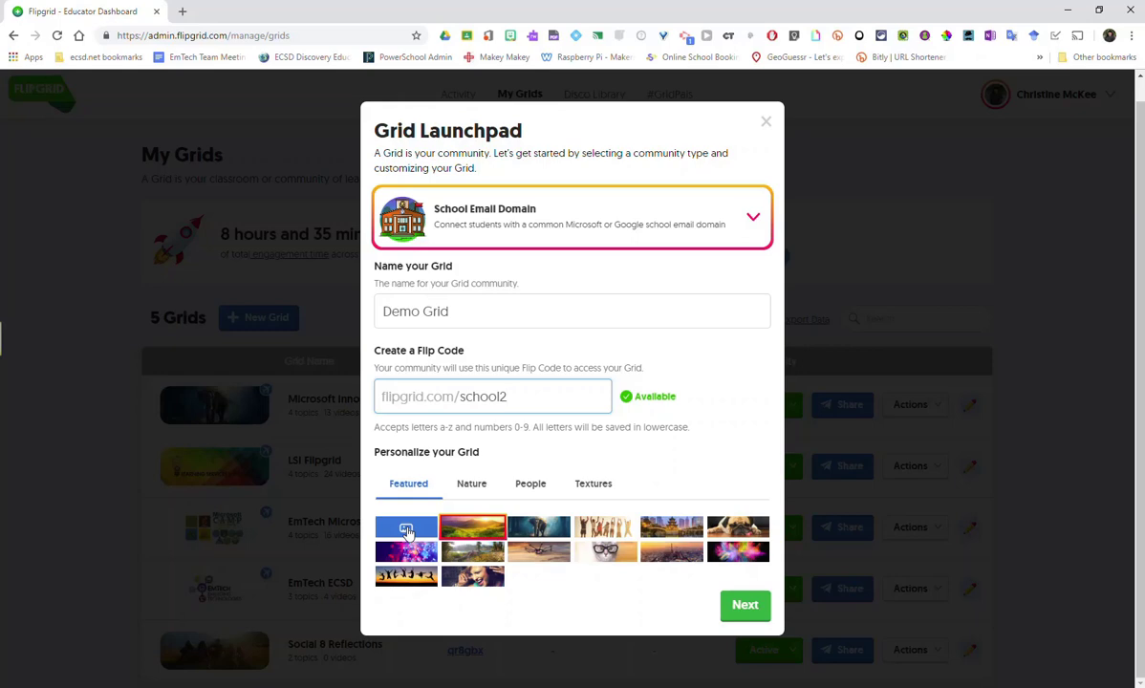
- Pick the jumping-people featured banner and continue to the email domain step
click(605, 530)
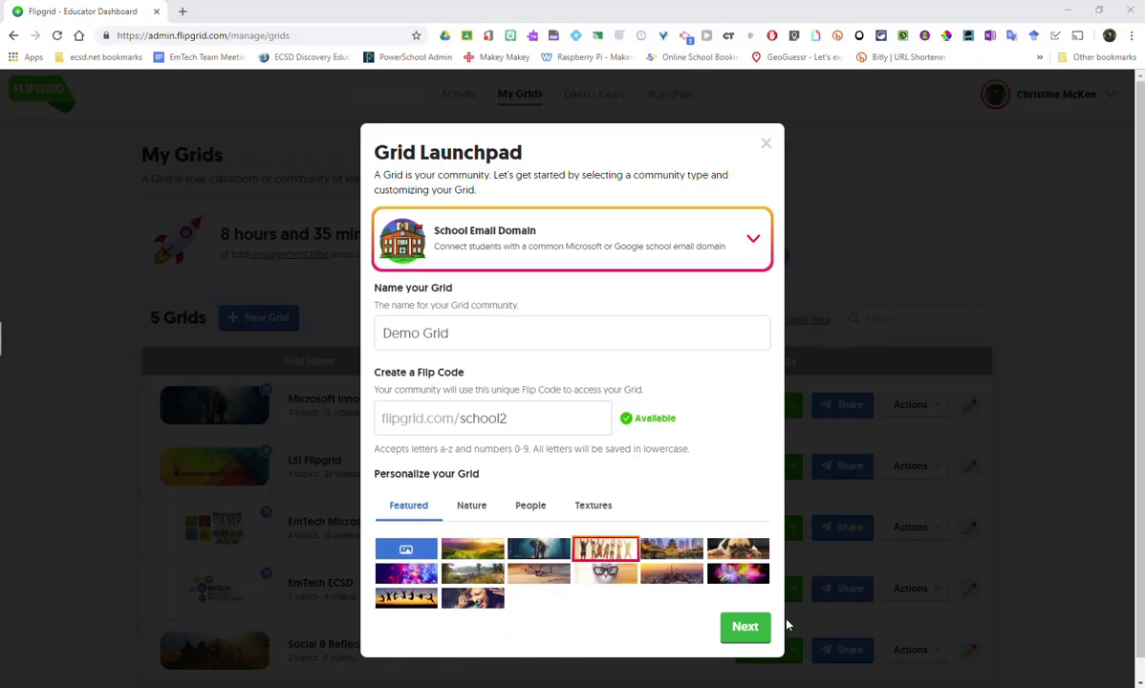
click(746, 628)
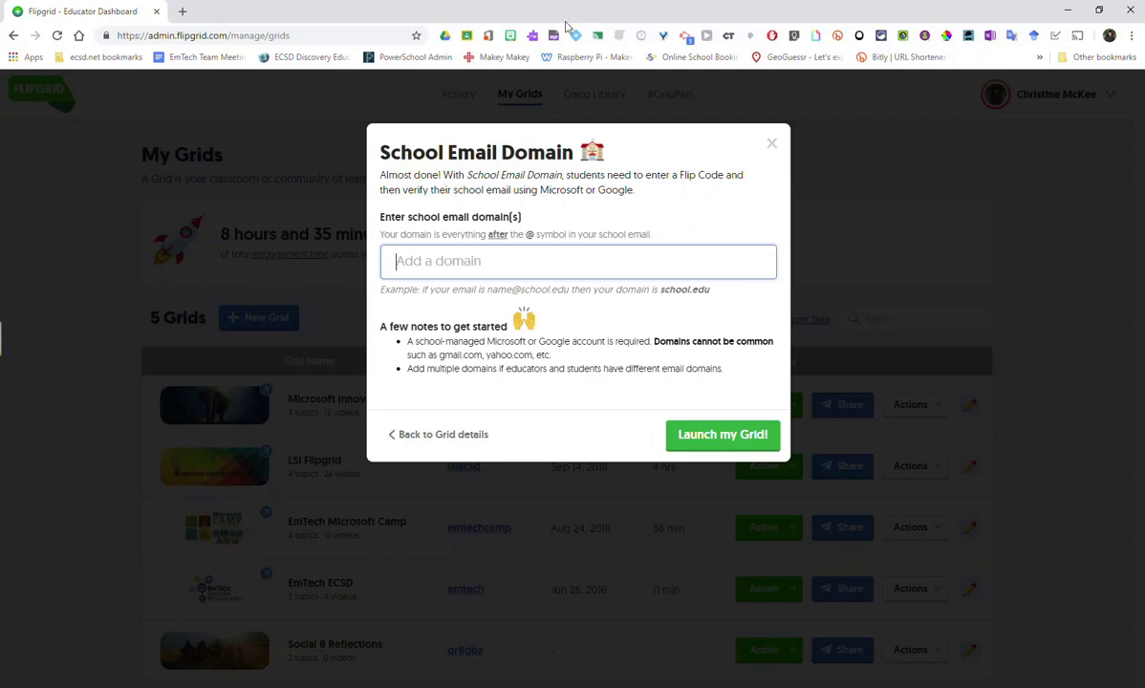
- Add school.ecsd.net and ecsd.net as allowed school email domains
click(449, 266)
text(s)
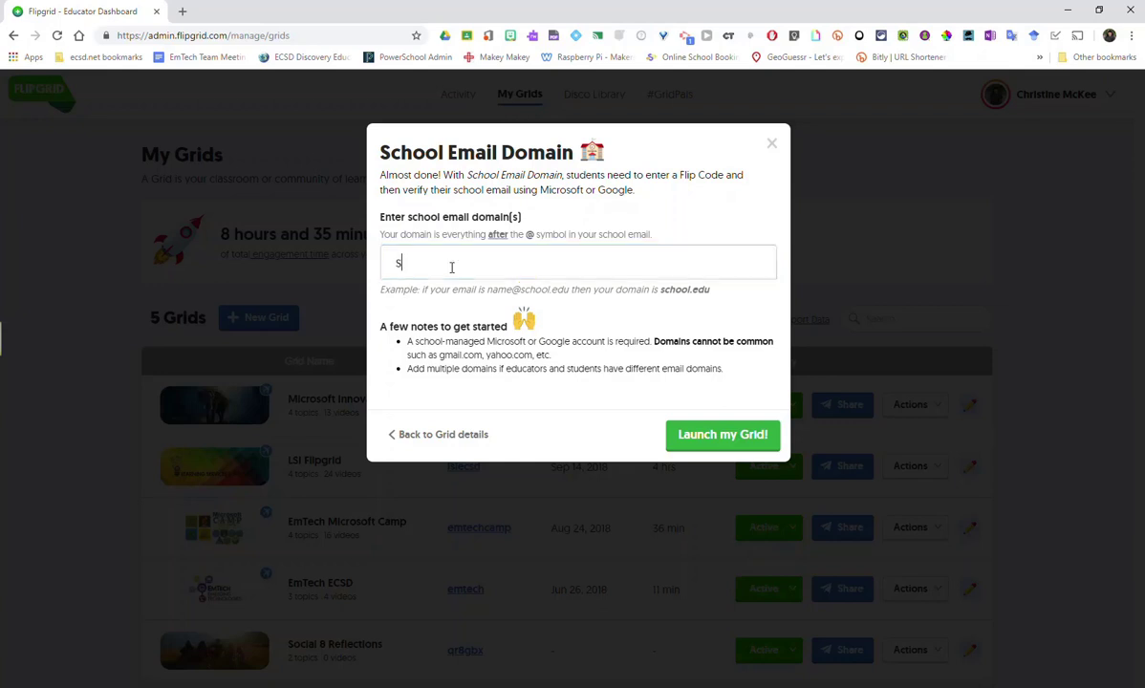
text(chool.ecsd.net)
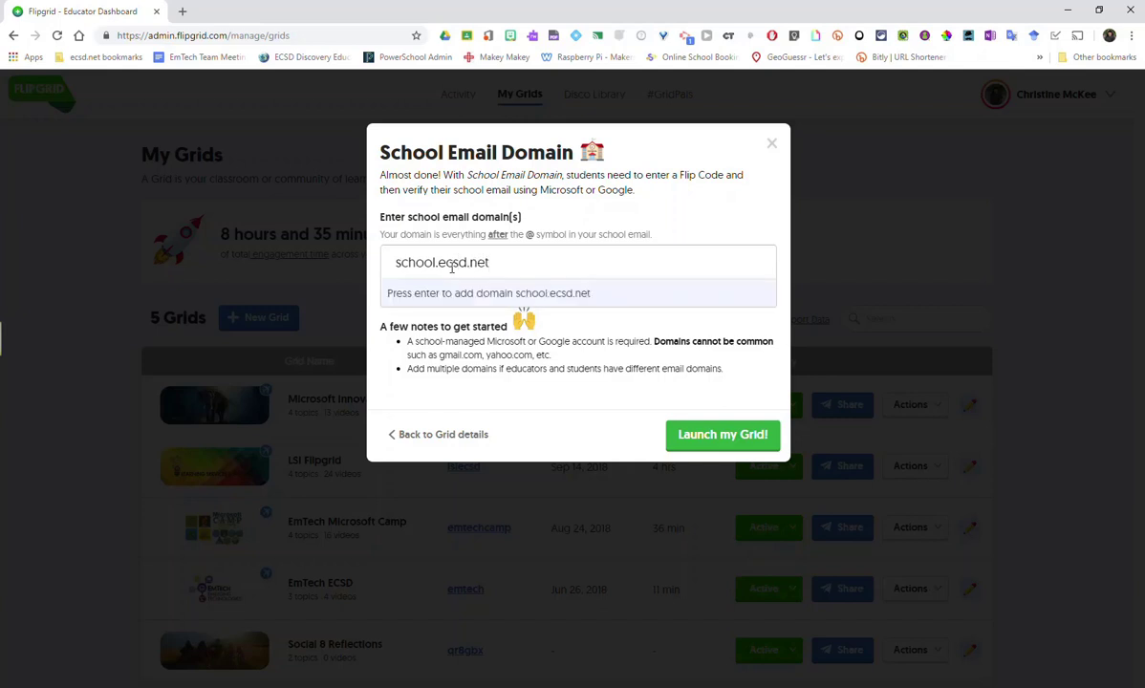
key(Return)
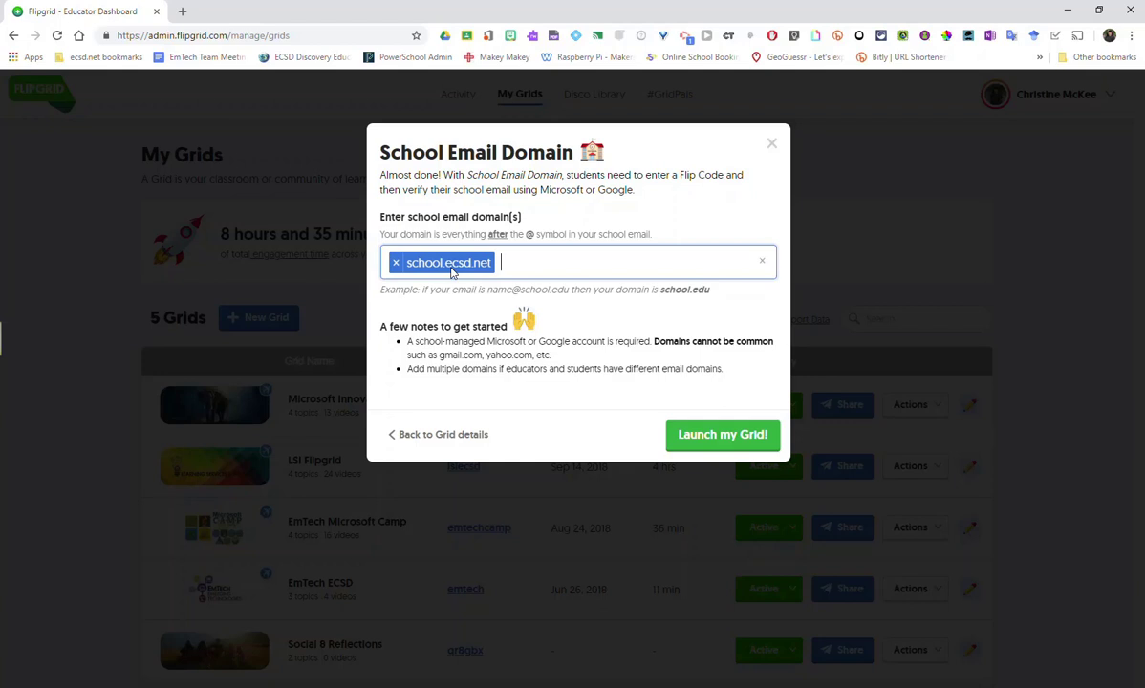
text(ecsd)
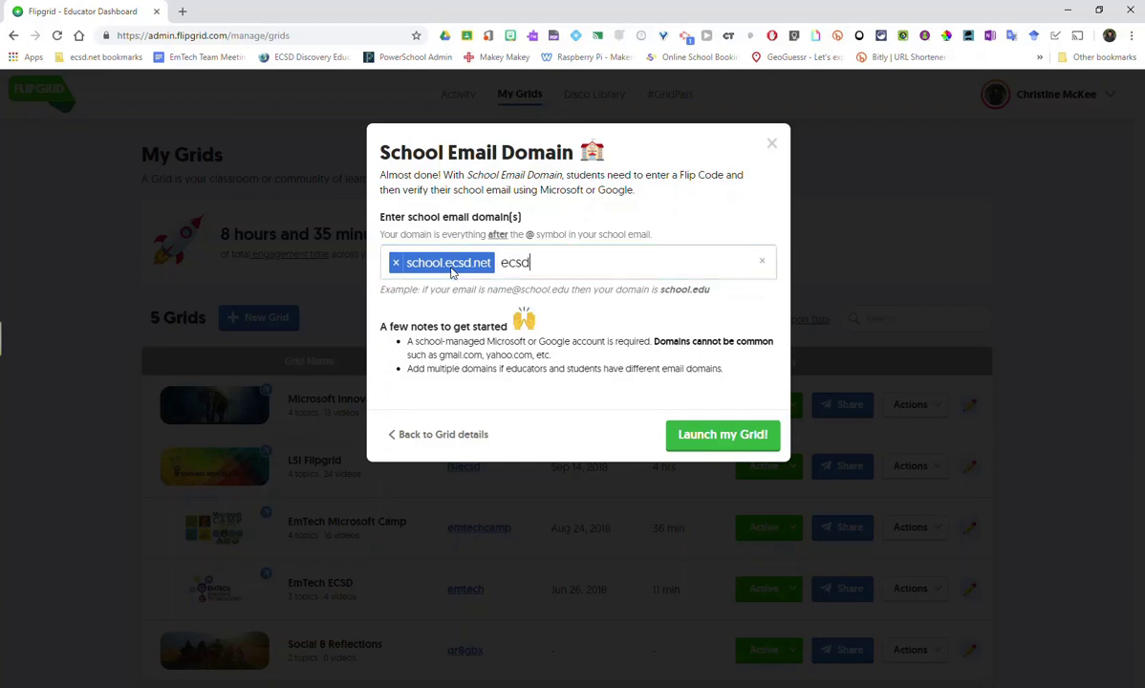
text(.net)
key(Return)
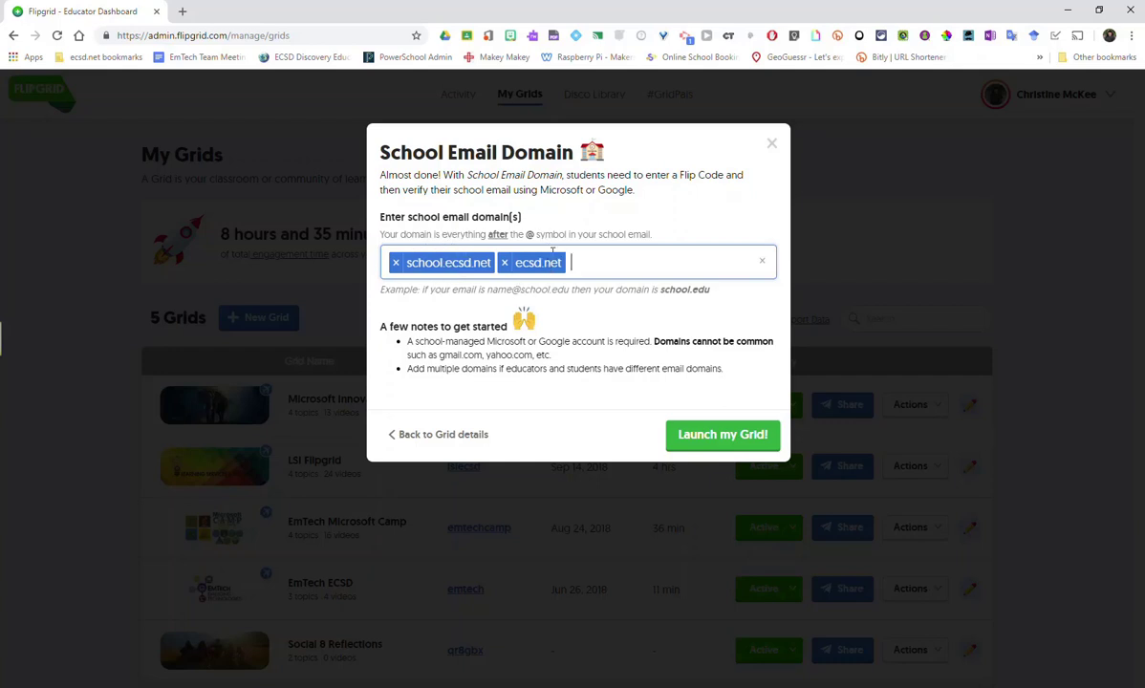
- Launch Demo Grid to reach its ready confirmation
click(723, 438)
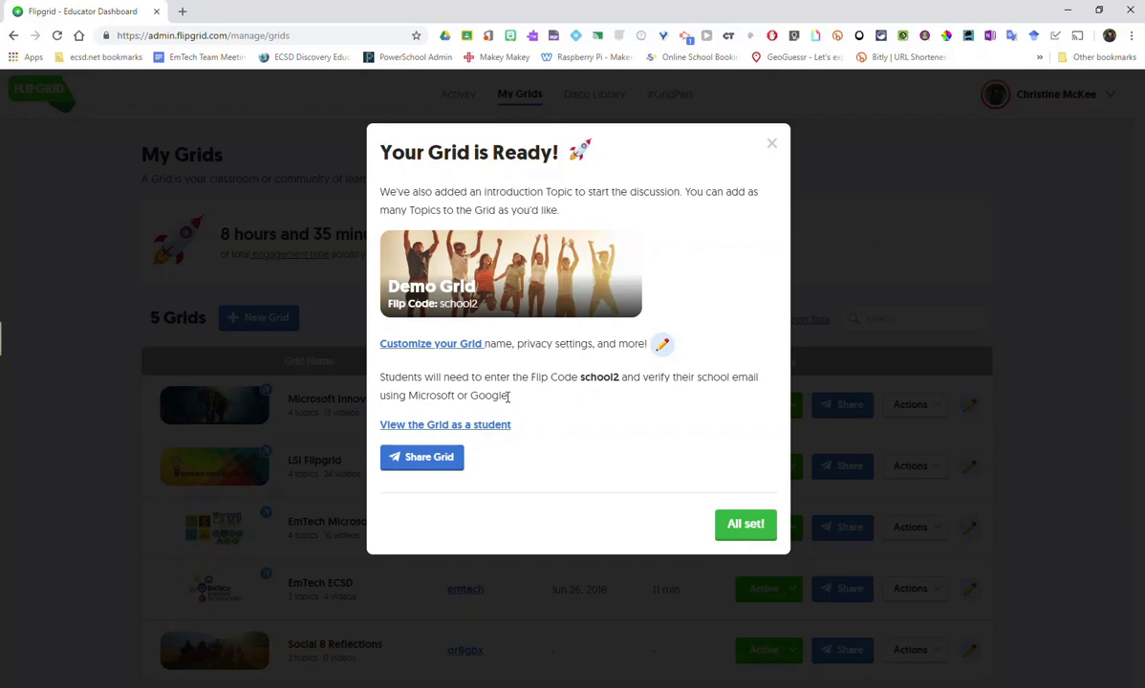
- View Demo Grid as a student, signing in with Google using the account password
click(483, 425)
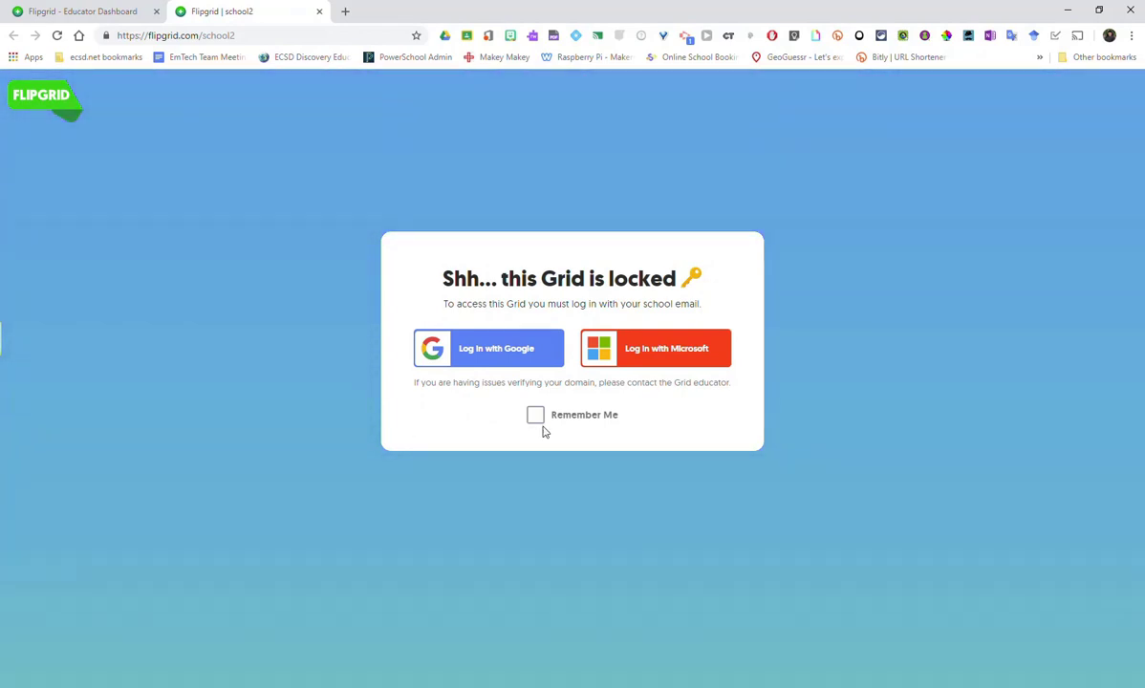
click(512, 353)
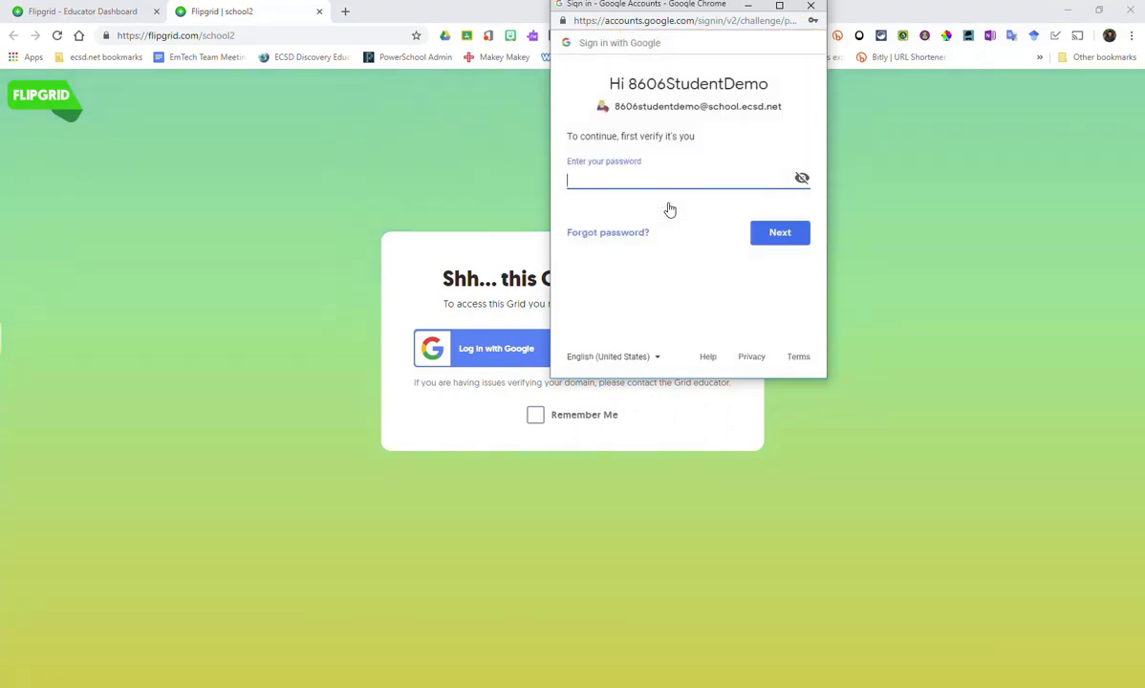
text(•••••••••)
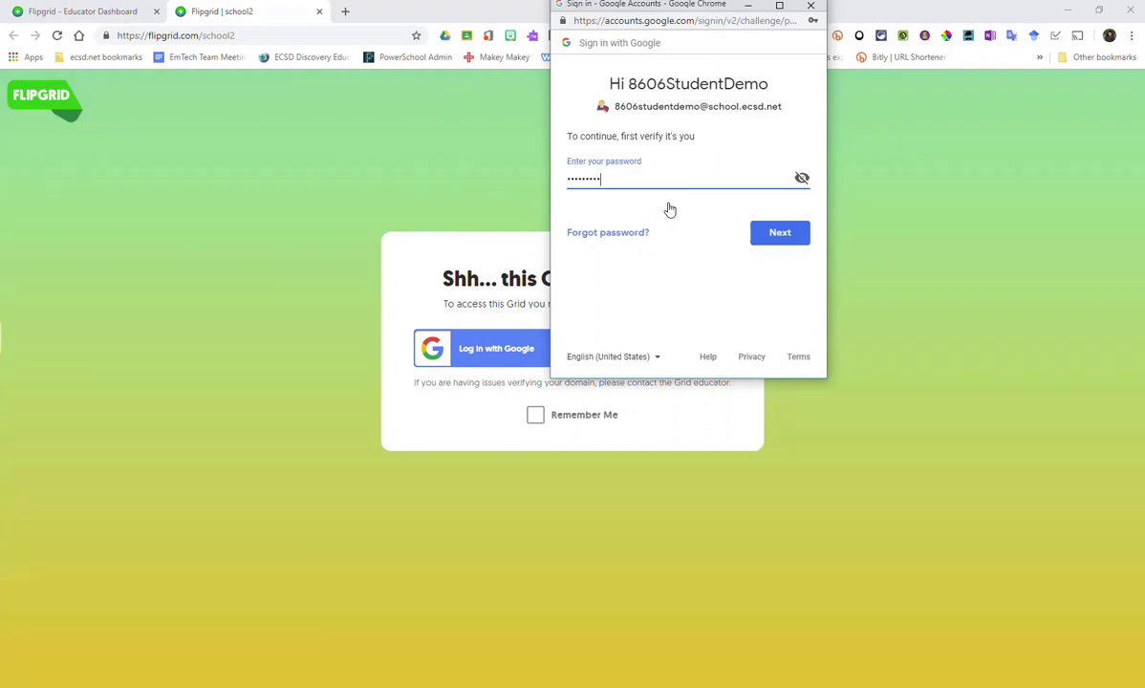
key(Return)
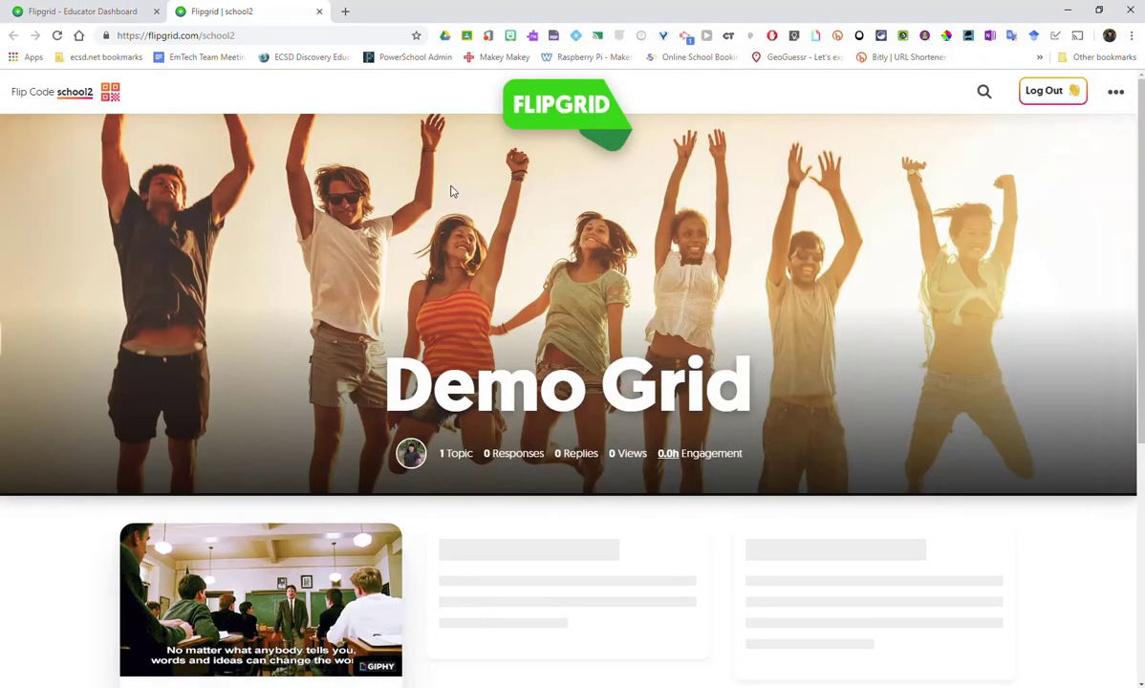
scroll(856, 440, down, 2)
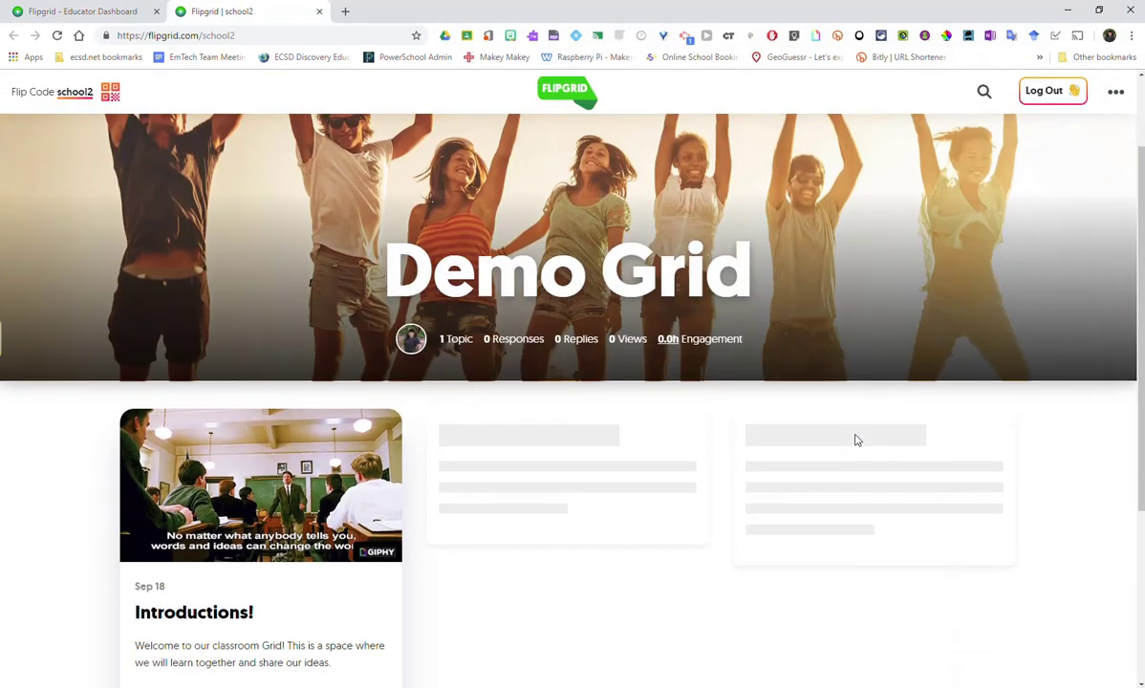